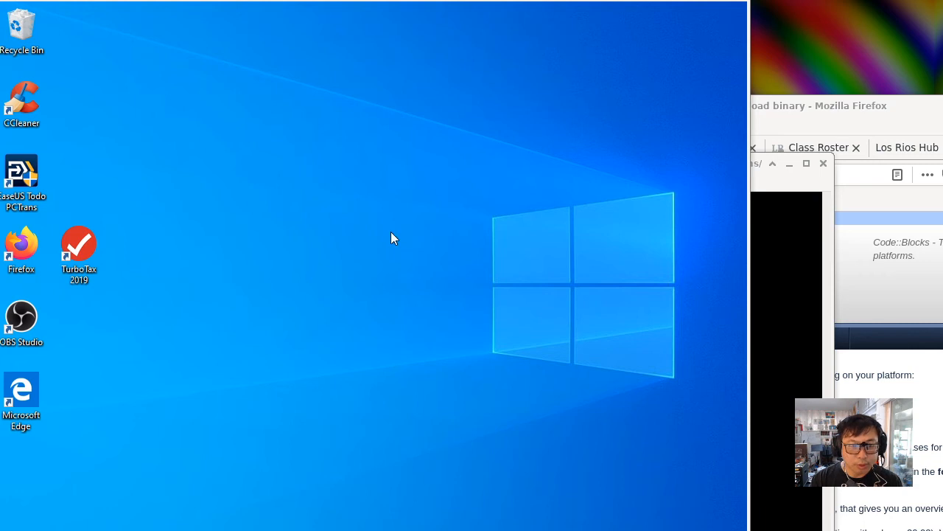
# Launch the codeblocks application from the codeblocks-20.03mingw-nosetup folder in Downloads
pyautogui.press('super+e')
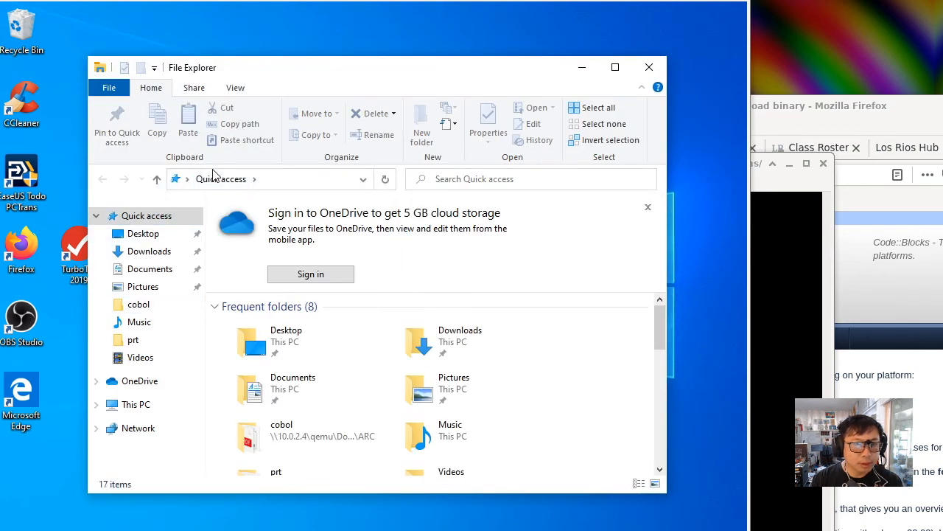
pyautogui.click(153, 255)
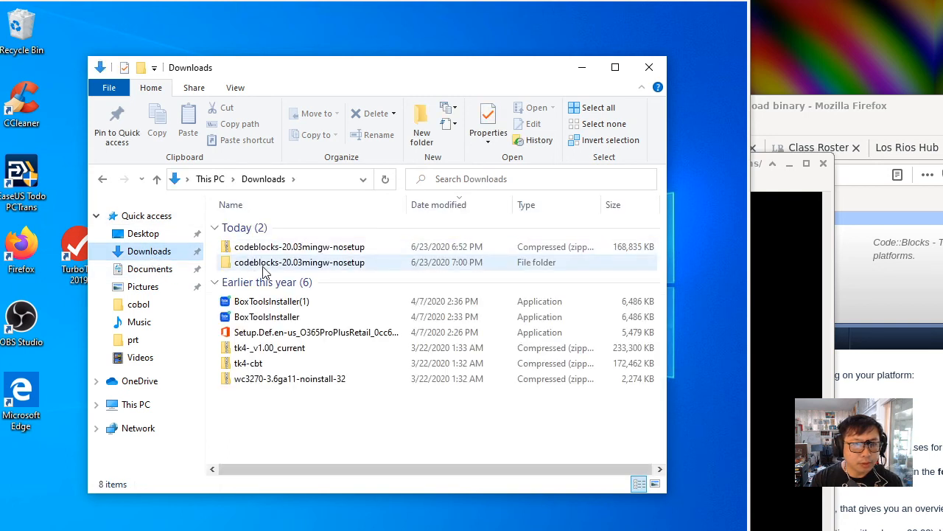
pyautogui.doubleClick(319, 267)
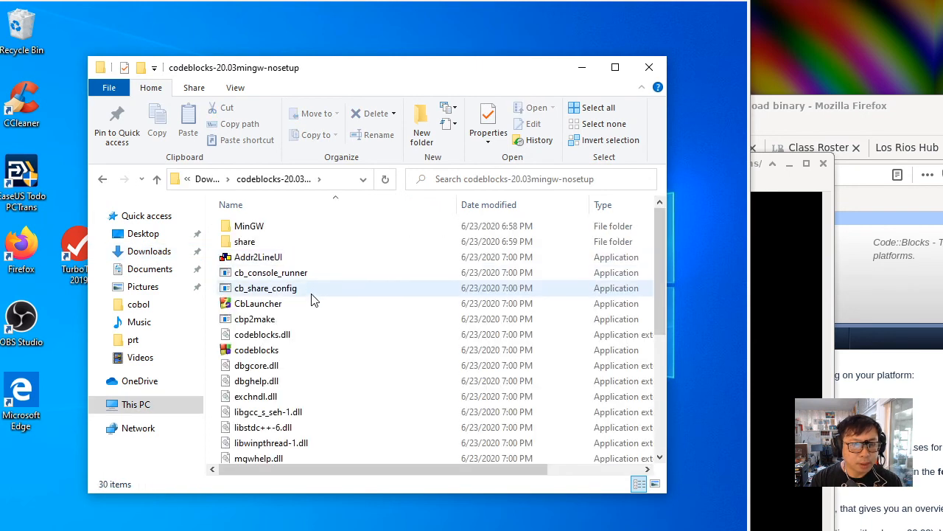
pyautogui.doubleClick(275, 355)
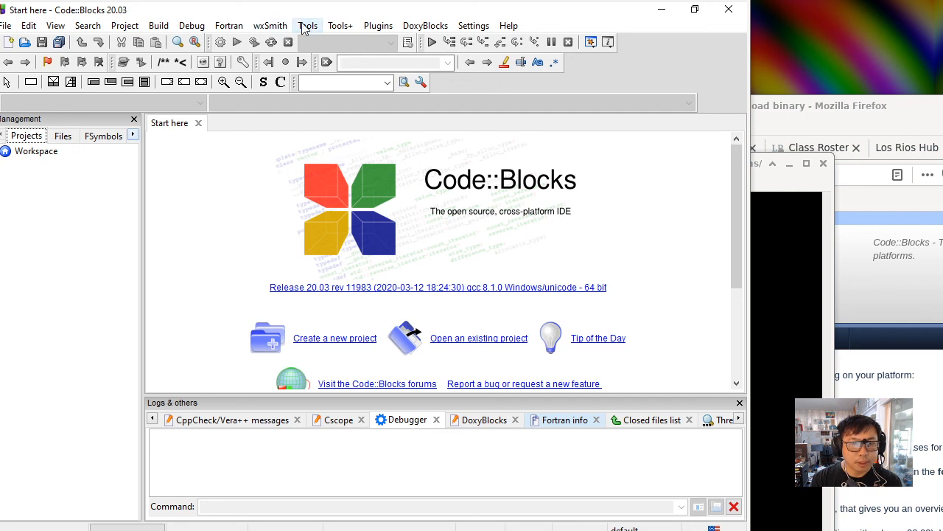
# Open the Default GDB/CDB configuration in the debugger settings
pyautogui.click(469, 26)
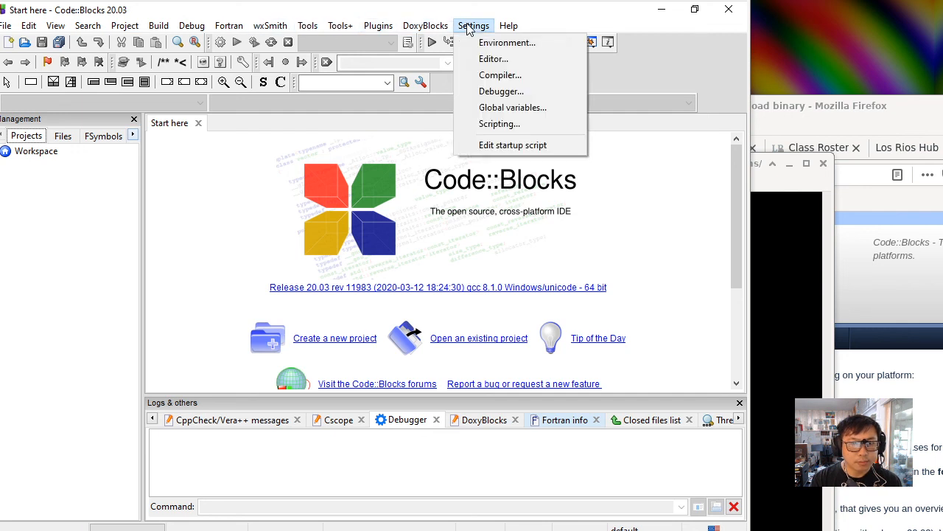
pyautogui.click(495, 92)
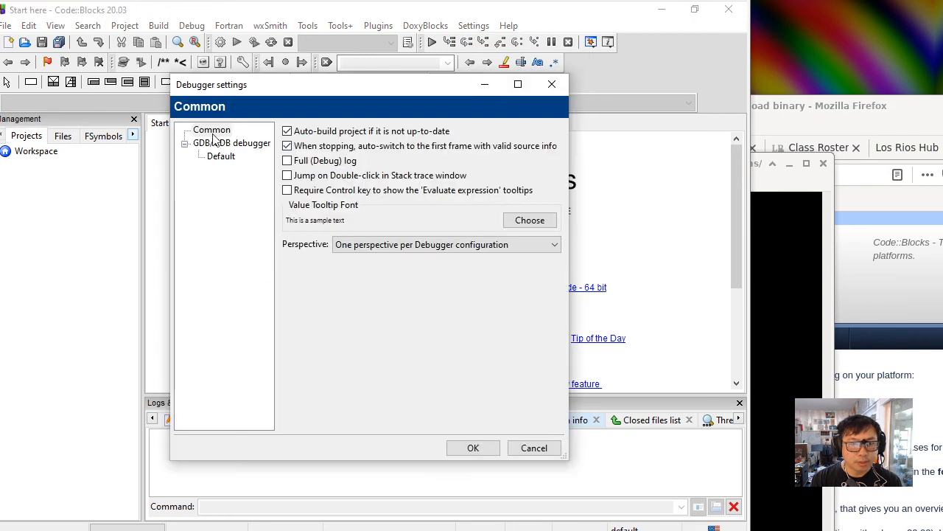
pyautogui.click(221, 159)
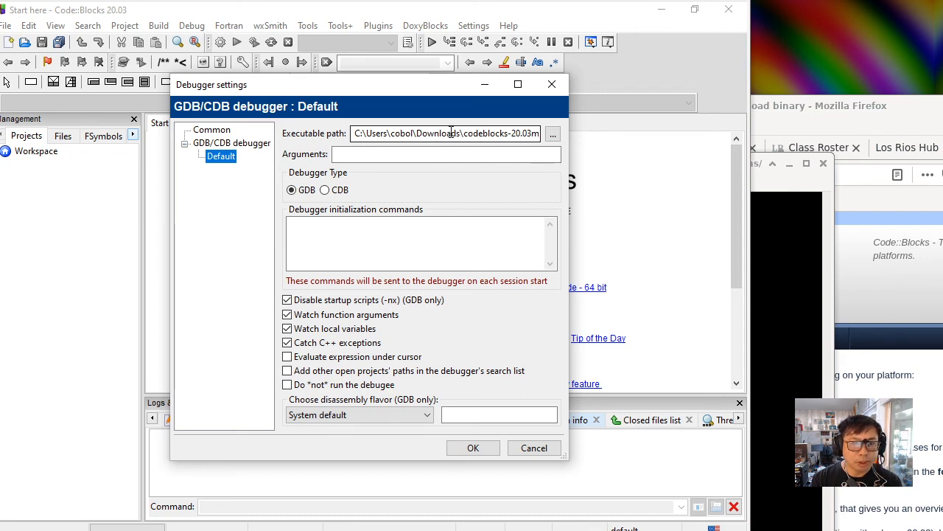
# Set the debugger's executable path to gdb in the MinGW\bin folder of codeblocks-20.03mingw-nosetup and accept the settings
pyautogui.click(553, 136)
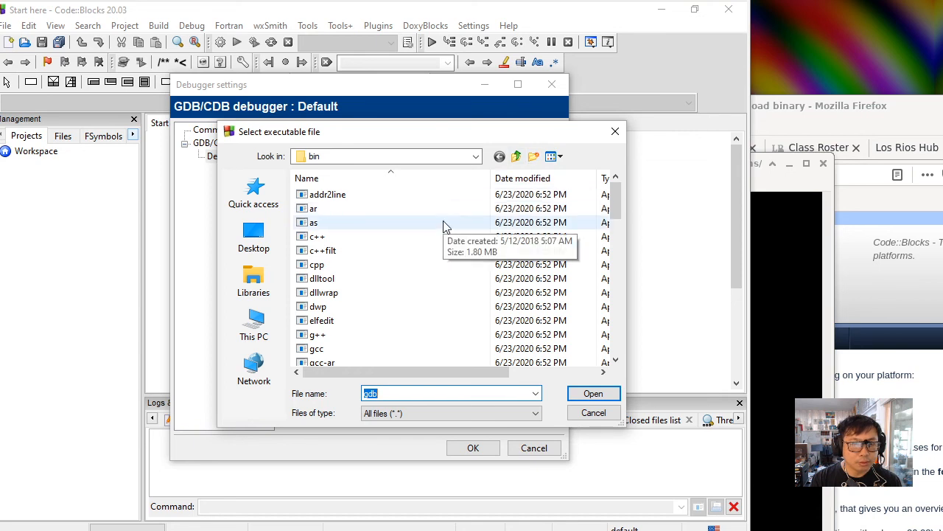
pyautogui.scroll(-4, 443, 229)
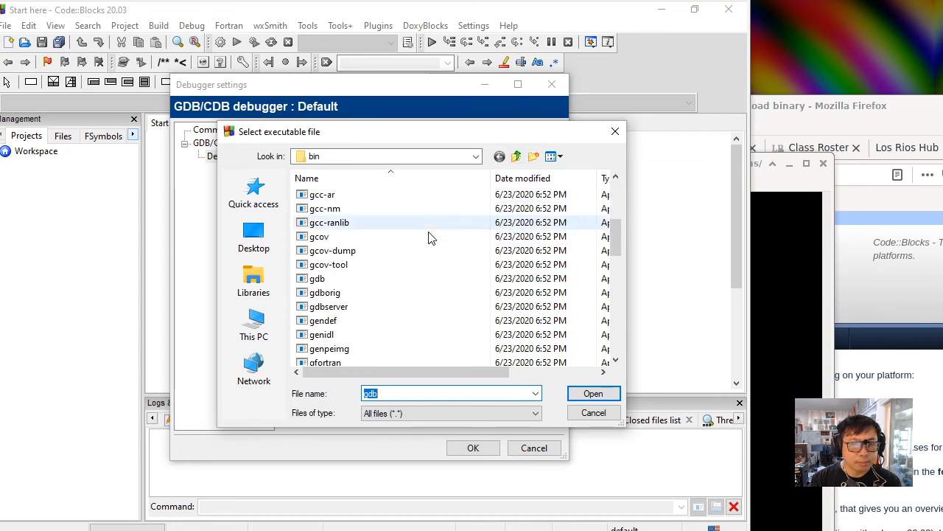
pyautogui.click(477, 157)
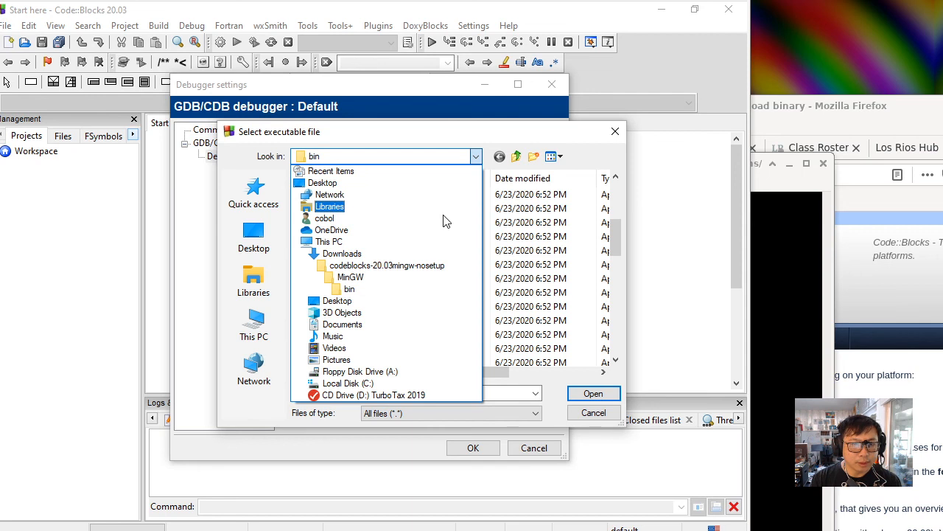
pyautogui.click(424, 270)
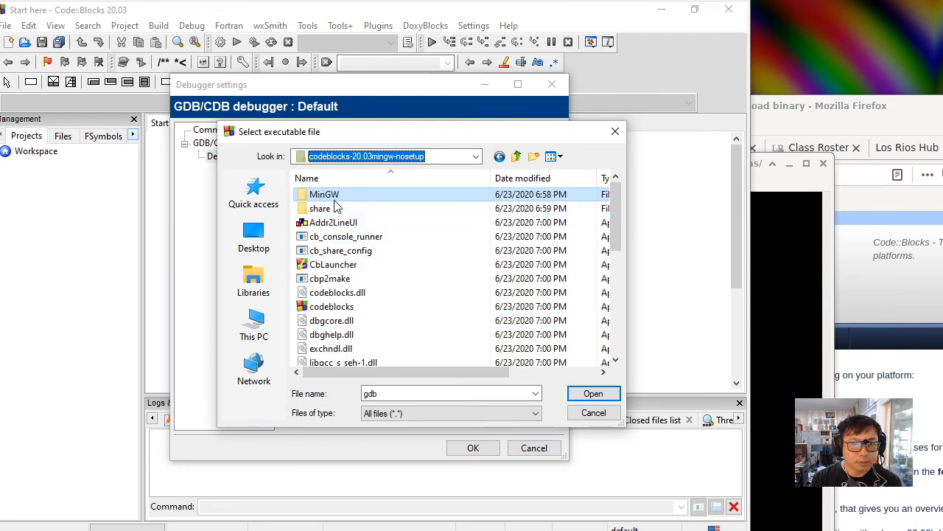
pyautogui.doubleClick(343, 196)
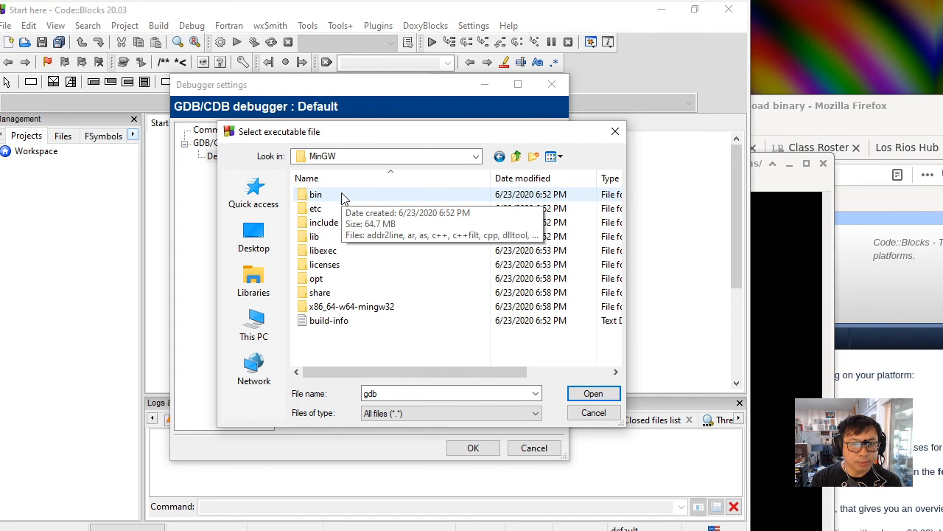
pyautogui.doubleClick(341, 196)
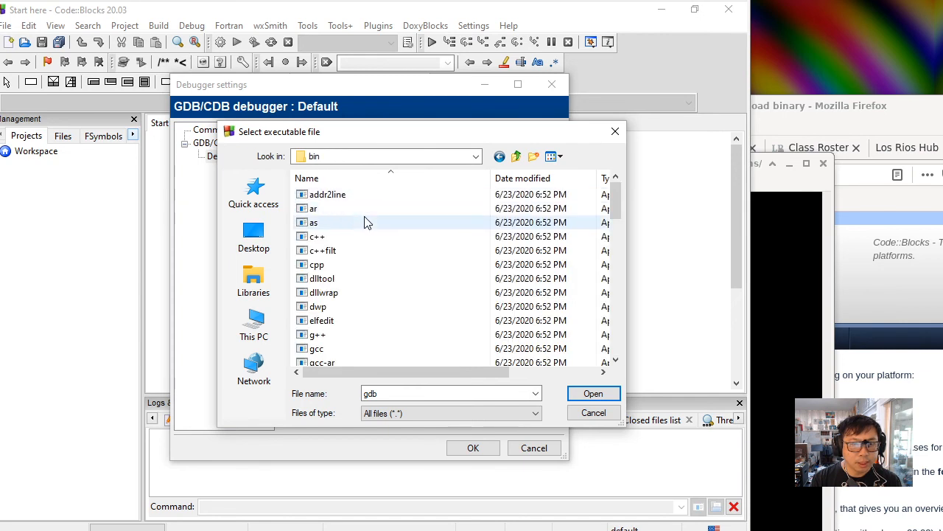
pyautogui.scroll(-4, 367, 222)
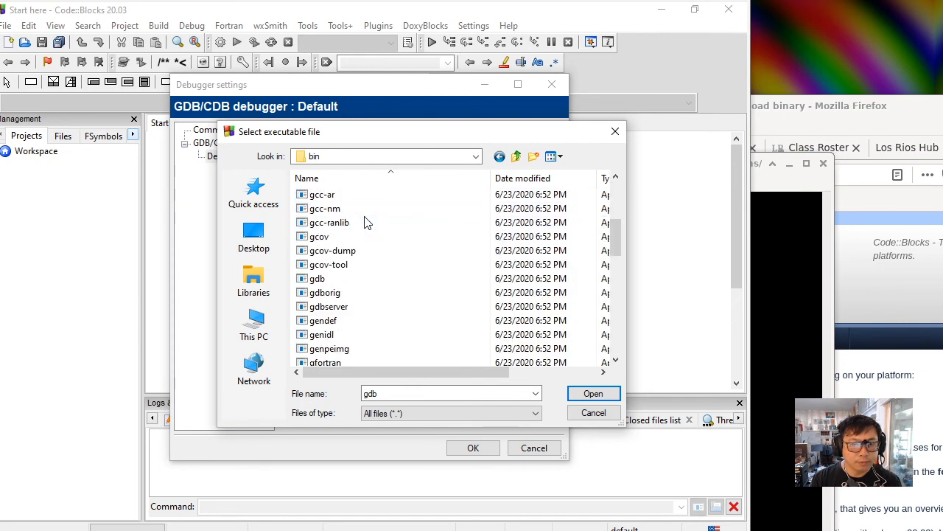
pyautogui.click(352, 279)
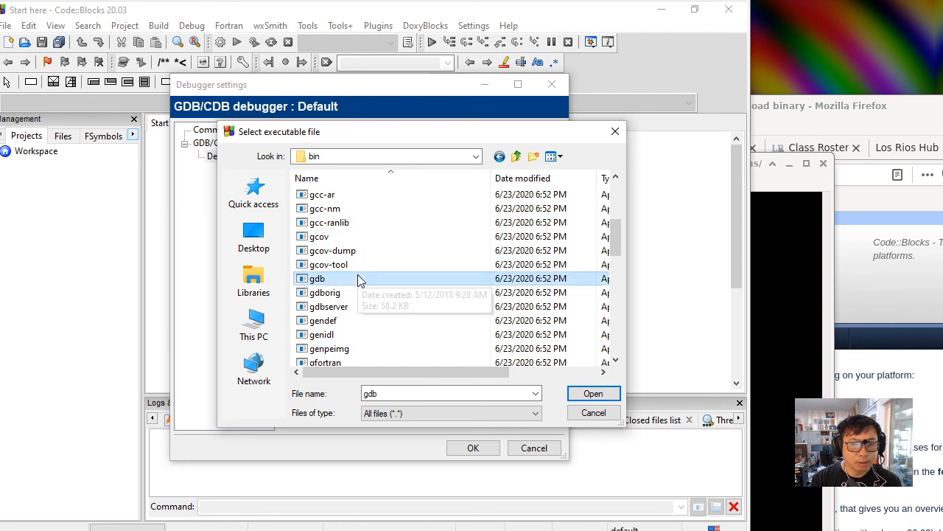
pyautogui.doubleClick(357, 279)
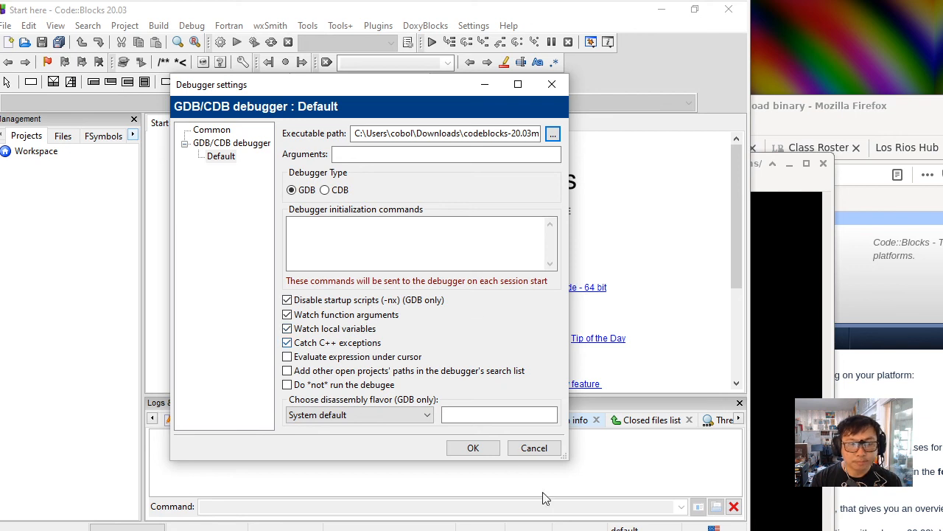
pyautogui.click(476, 447)
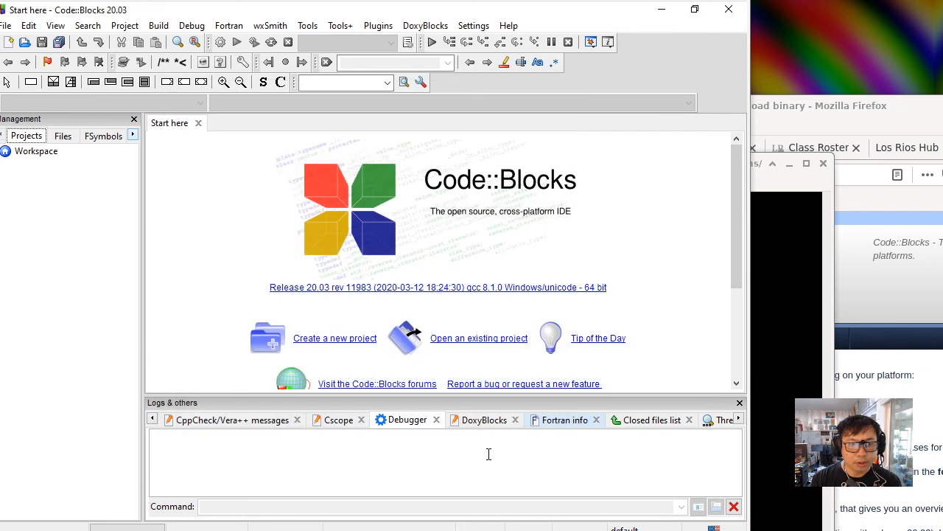
# Start a new console application project and choose C as its language
pyautogui.click(7, 25)
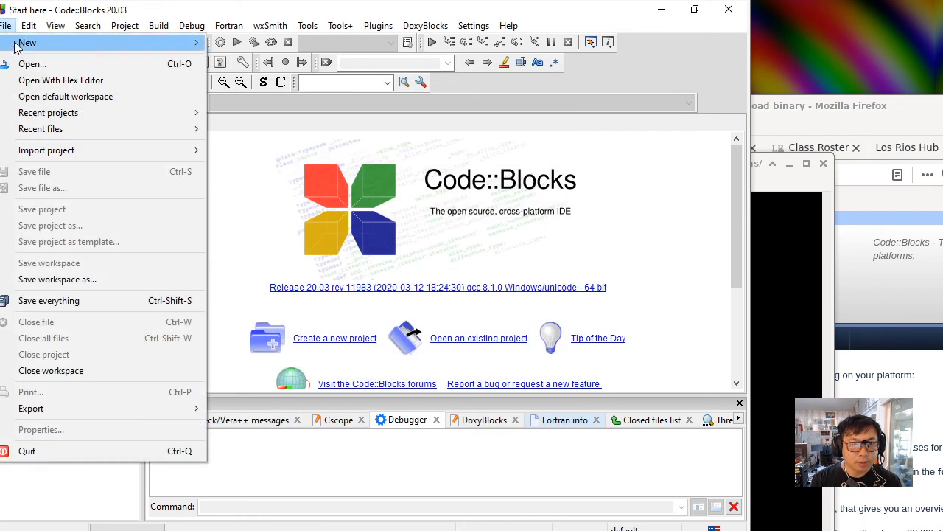
pyautogui.moveTo(51, 43)
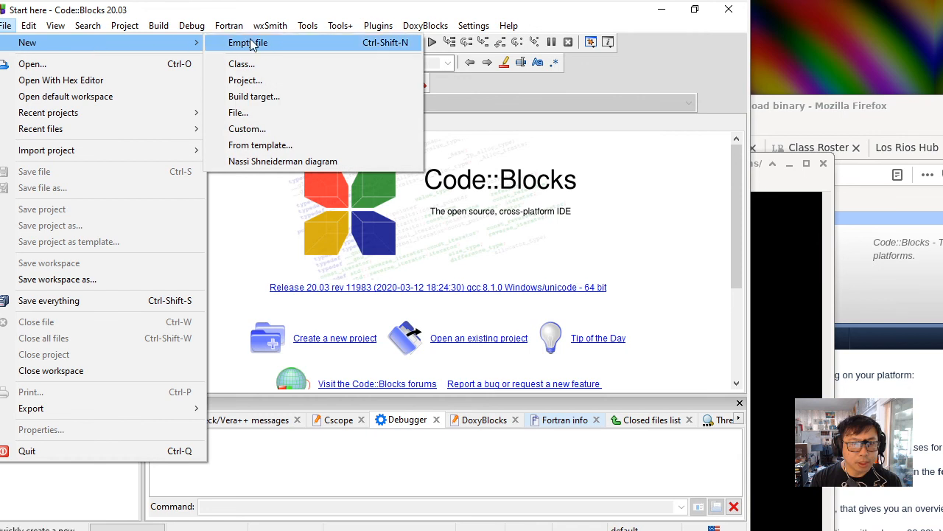
pyautogui.click(278, 81)
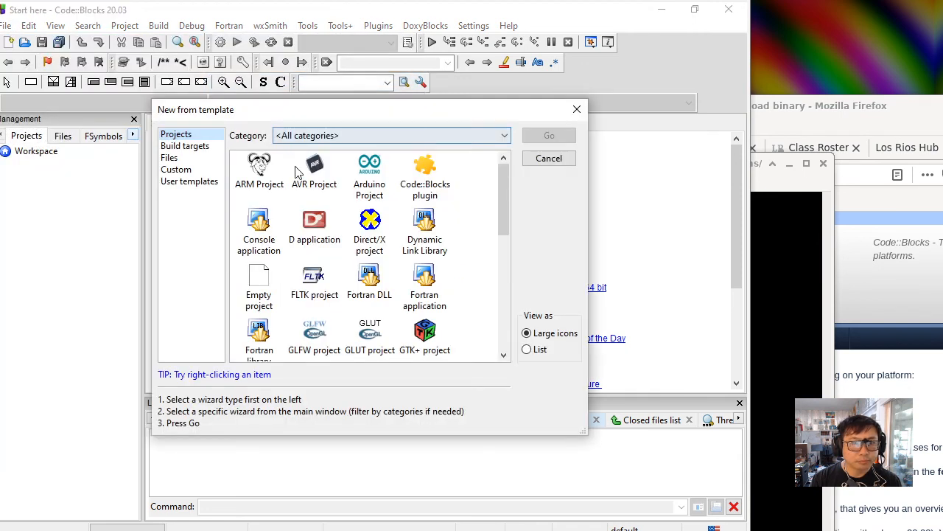
pyautogui.click(264, 235)
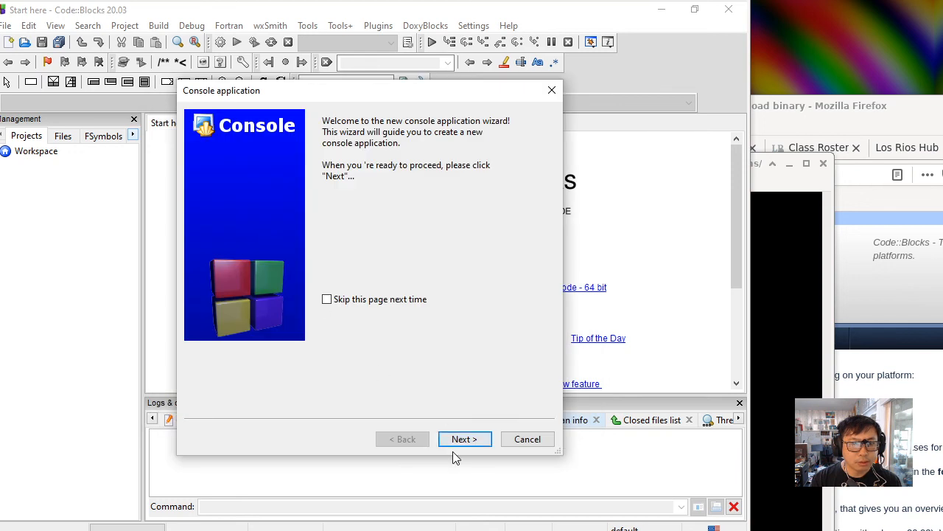
pyautogui.click(476, 442)
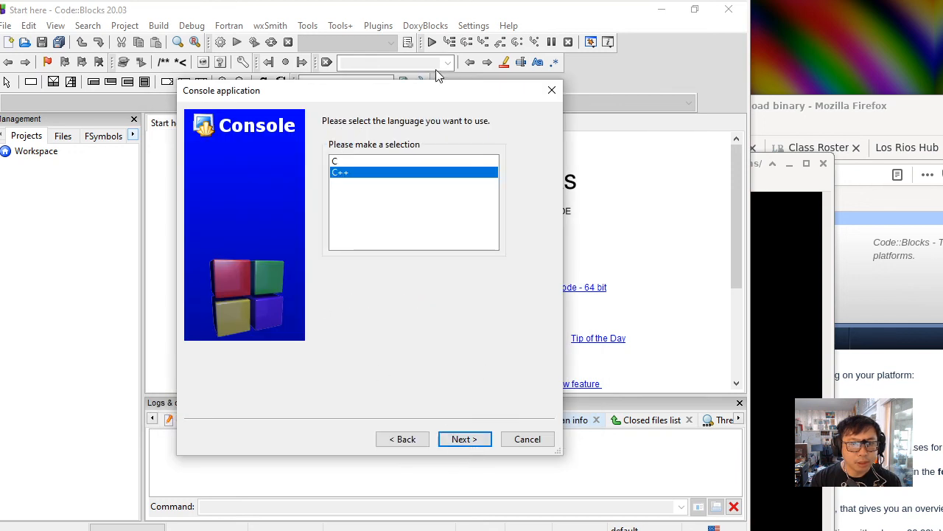
pyautogui.click(372, 162)
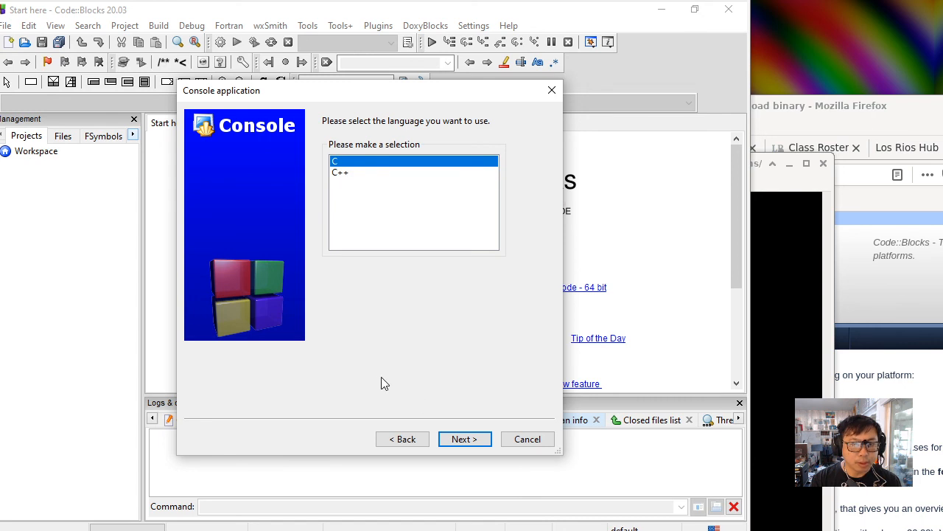
pyautogui.click(453, 440)
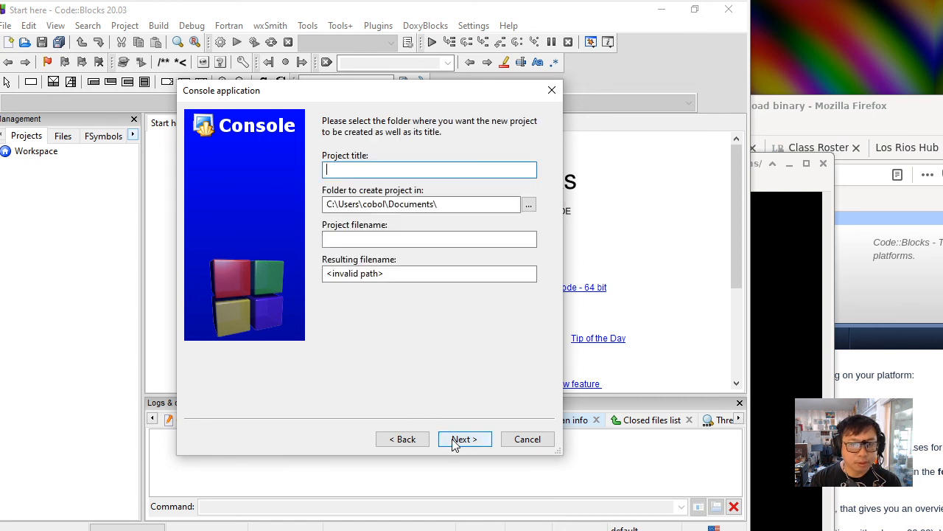
# Title the project test, create it with the default GNU GCC Compiler configurations, and overwrite the existing project file and main.c
pyautogui.write('test')
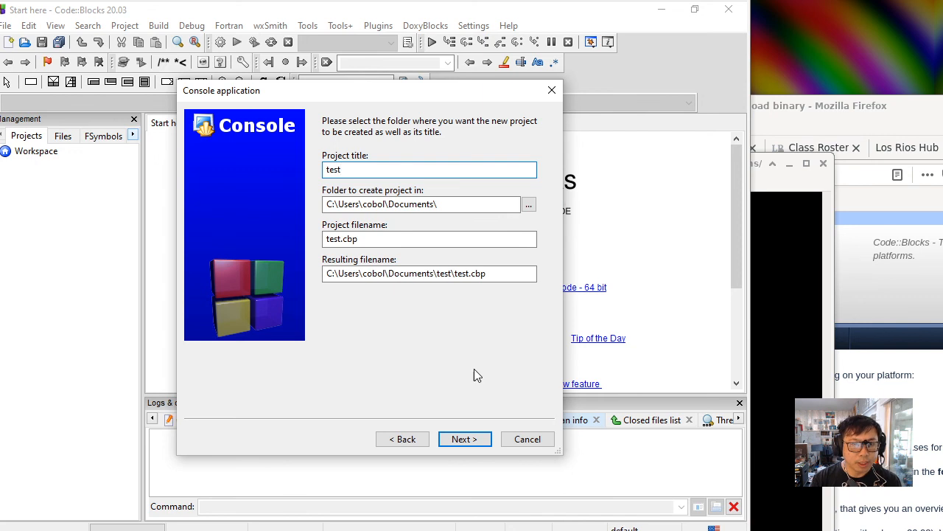
pyautogui.click(475, 441)
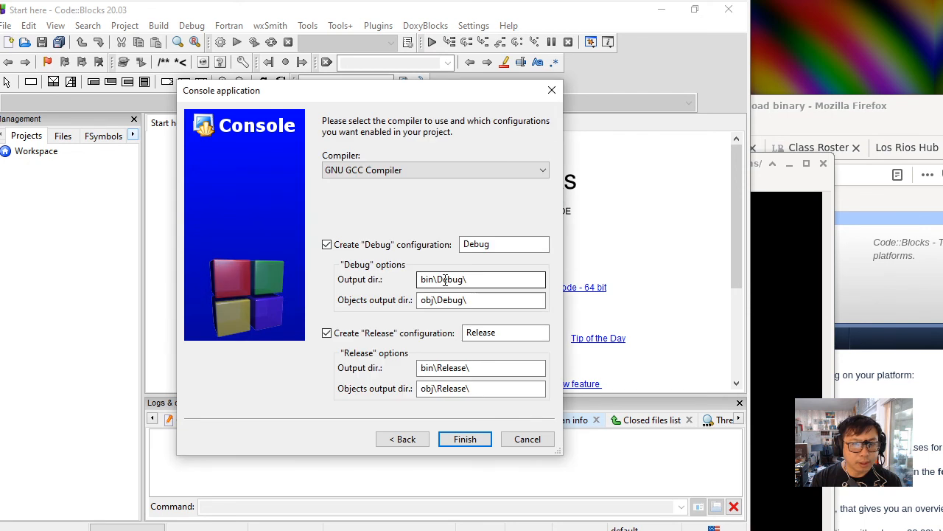
pyautogui.click(466, 439)
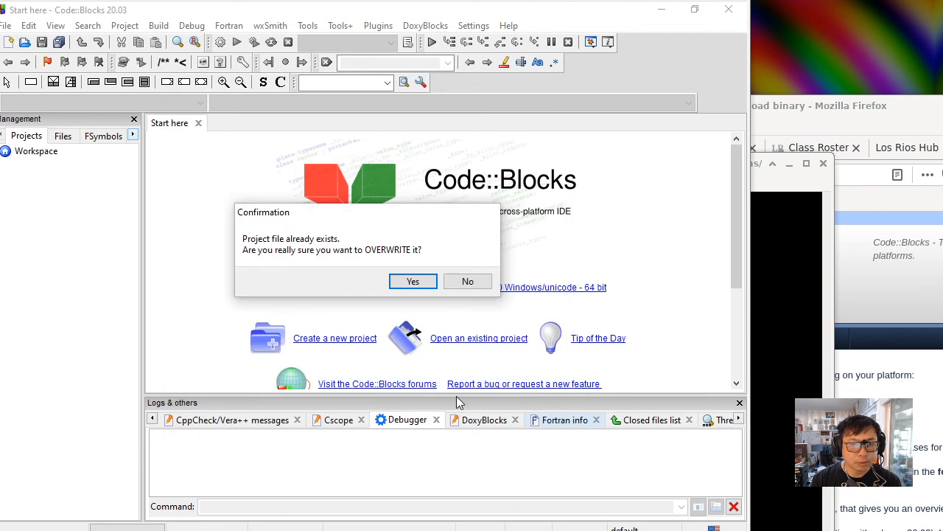
pyautogui.click(413, 283)
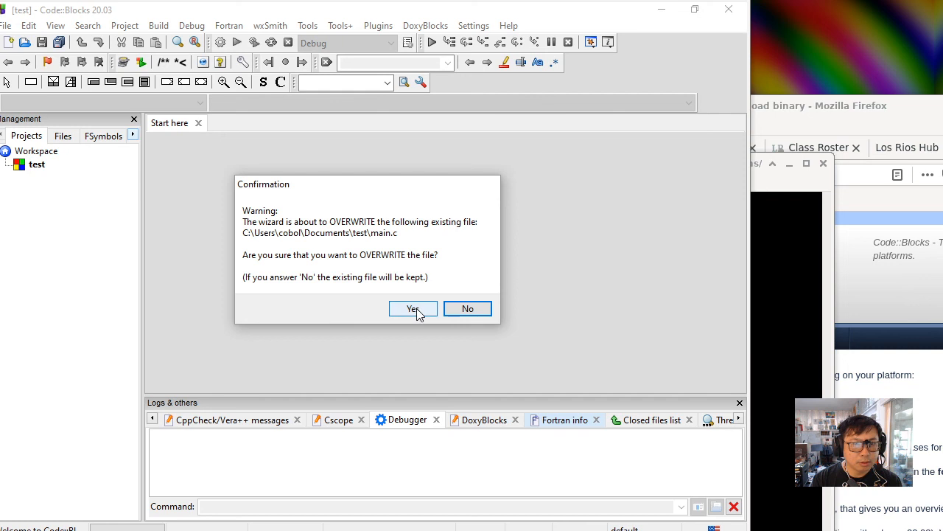
pyautogui.click(413, 309)
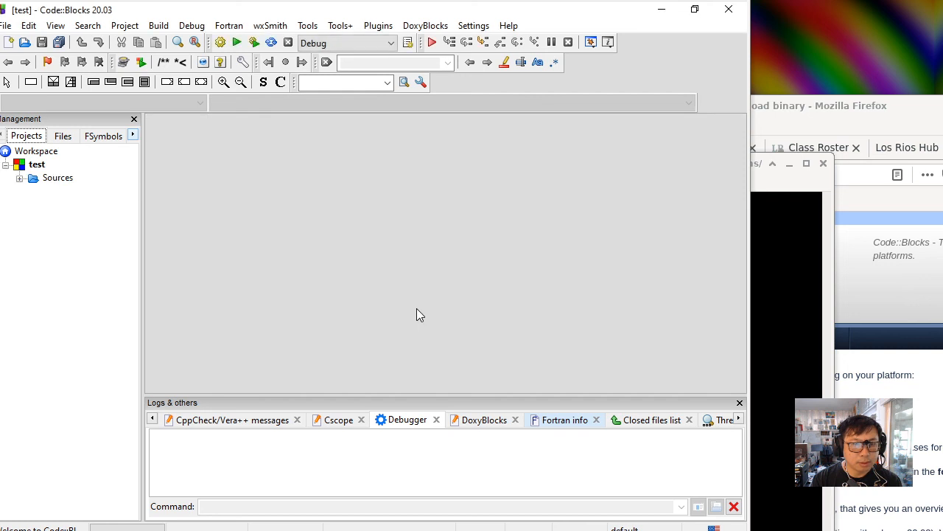
# Open main.c from the test project's Sources in the editor
pyautogui.click(20, 179)
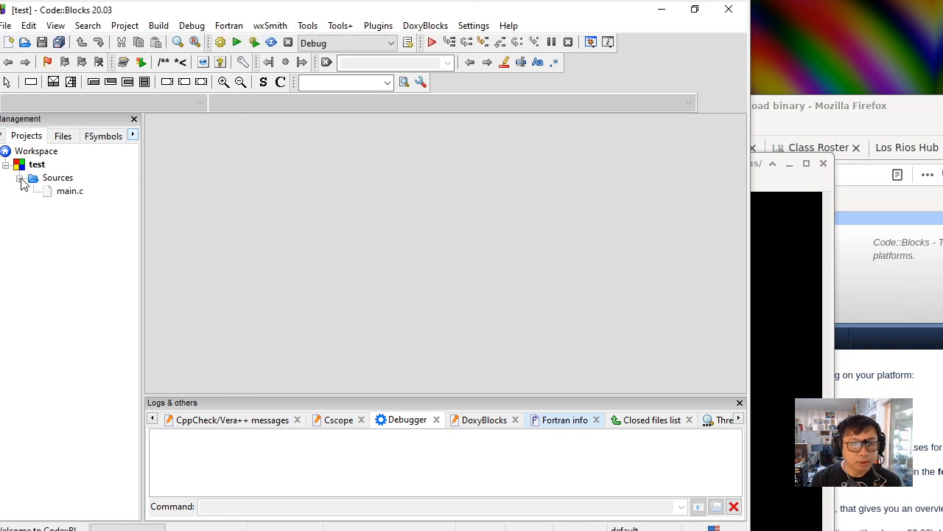
pyautogui.click(69, 193)
pyautogui.doubleClick(69, 194)
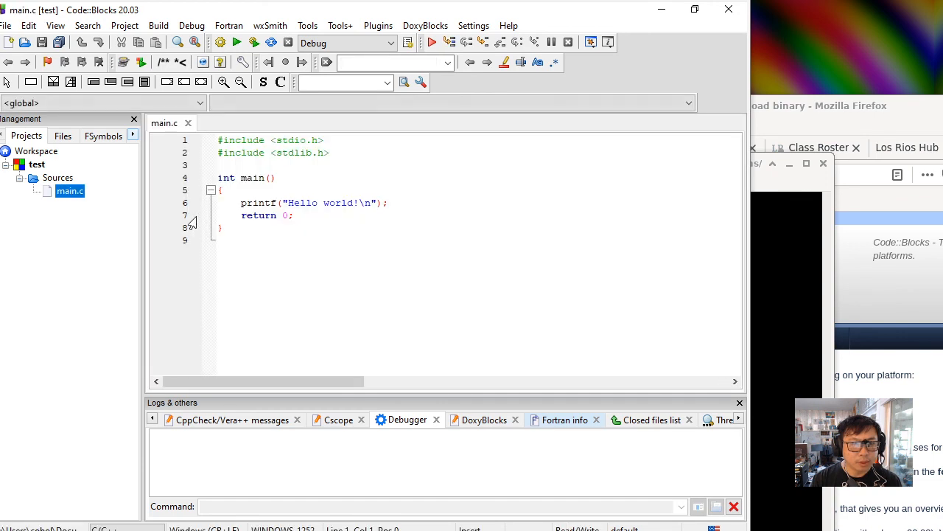
# Set a breakpoint on line 7 of main.c and start debugging, declining to save the changed layout perspective
pyautogui.click(194, 216)
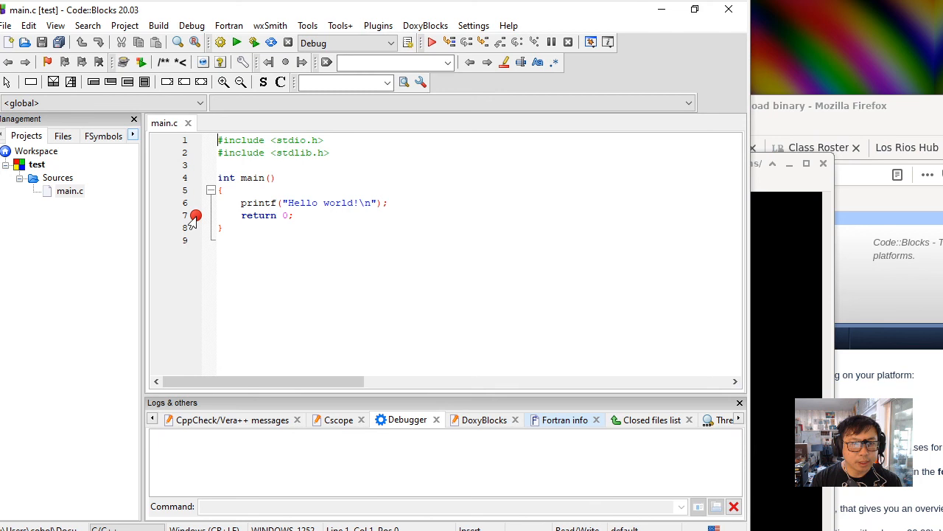
pyautogui.click(433, 44)
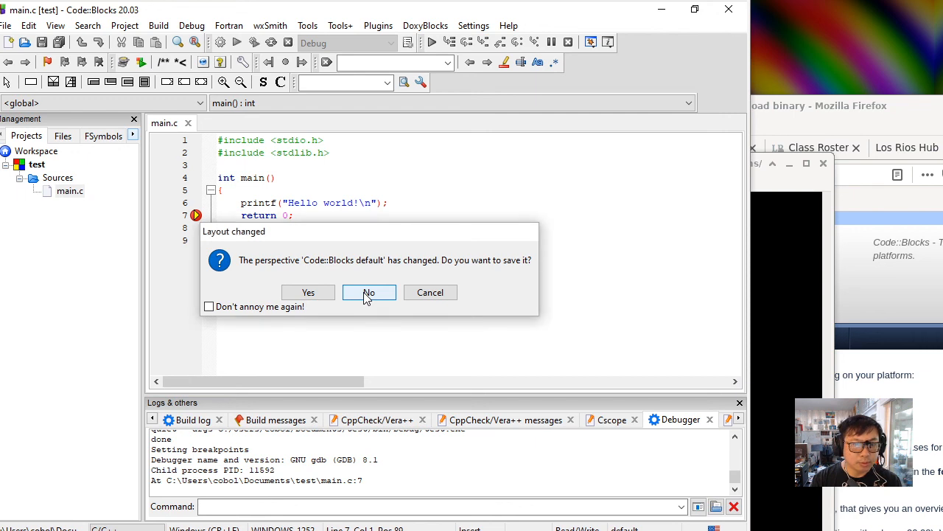
pyautogui.click(368, 293)
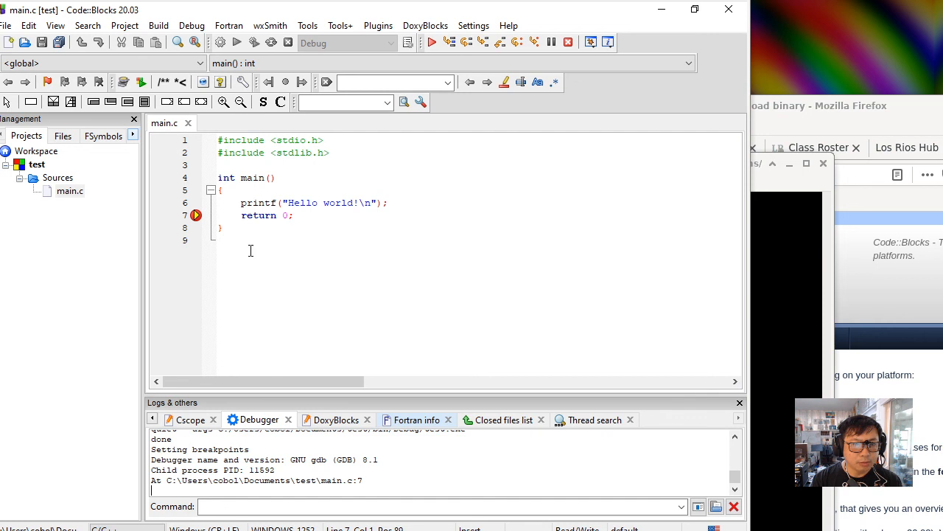
# Send the help command to the running GDB debugger
pyautogui.click(239, 505)
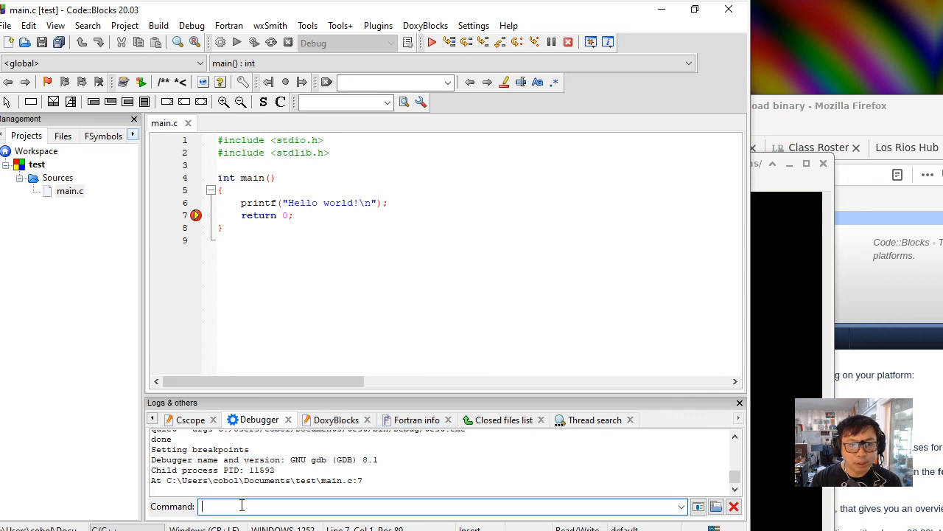
pyautogui.write('help')
pyautogui.press('Return')
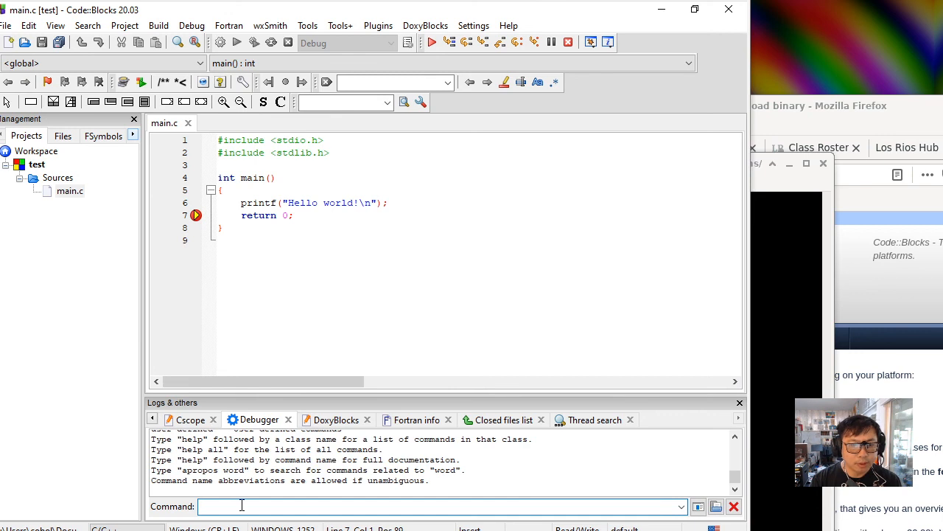